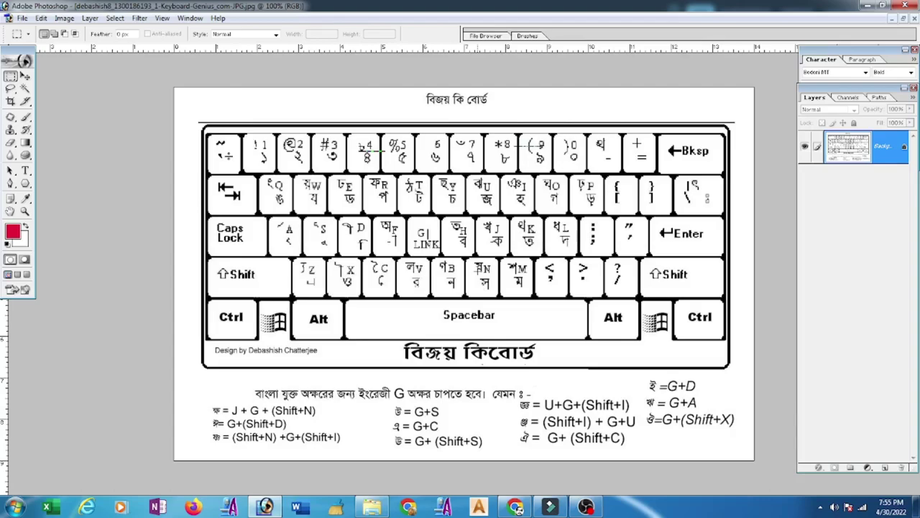
# Open the File menu while the Bijoy keyboard chart image is displayed.
pyautogui.click(23, 18)
# Create a blank white 937 × 1280 px document, Untitled-1, maximized to fill the workspace.
pyautogui.click(27, 31)
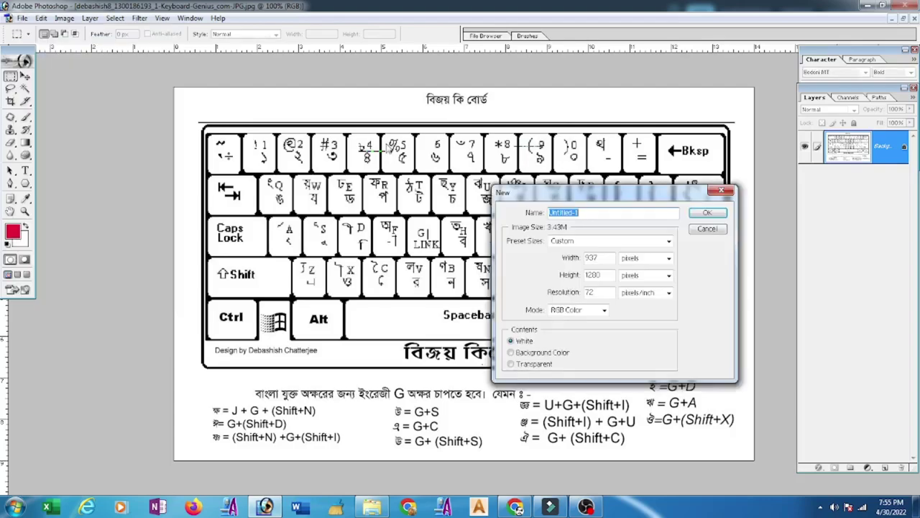
pyautogui.click(691, 214)
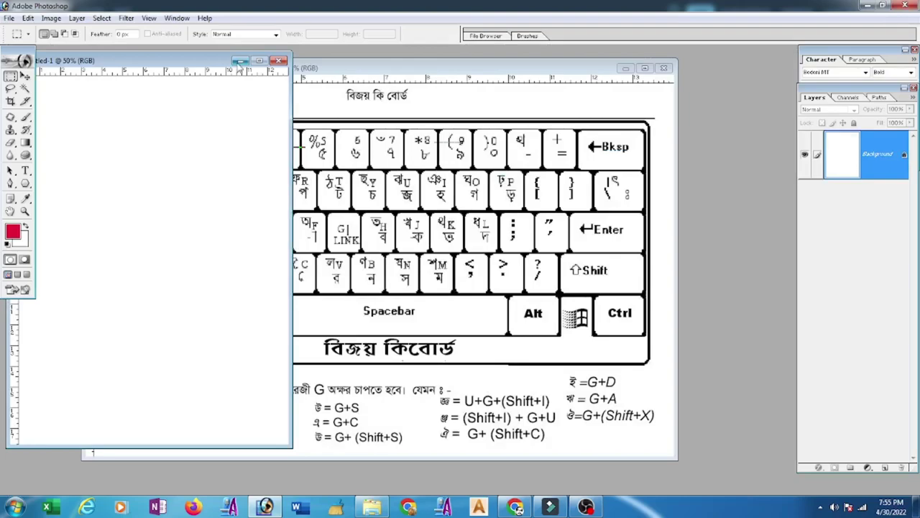
pyautogui.click(260, 61)
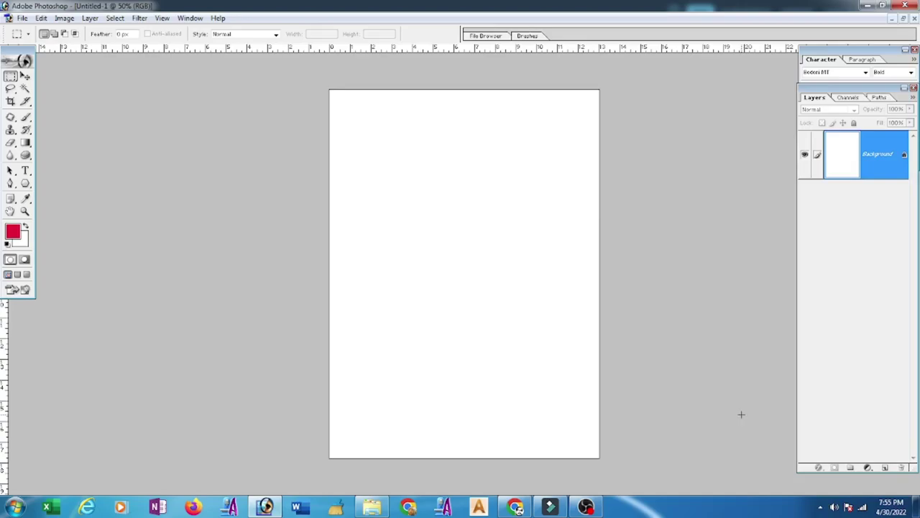
# Add a type layer with a selected letter K near the upper left, then open the font list.
pyautogui.press('t')
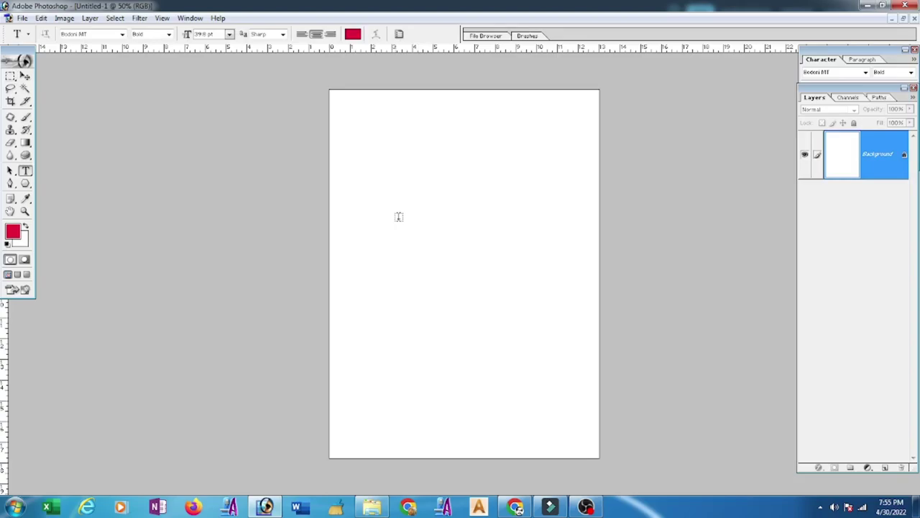
pyautogui.click(363, 176)
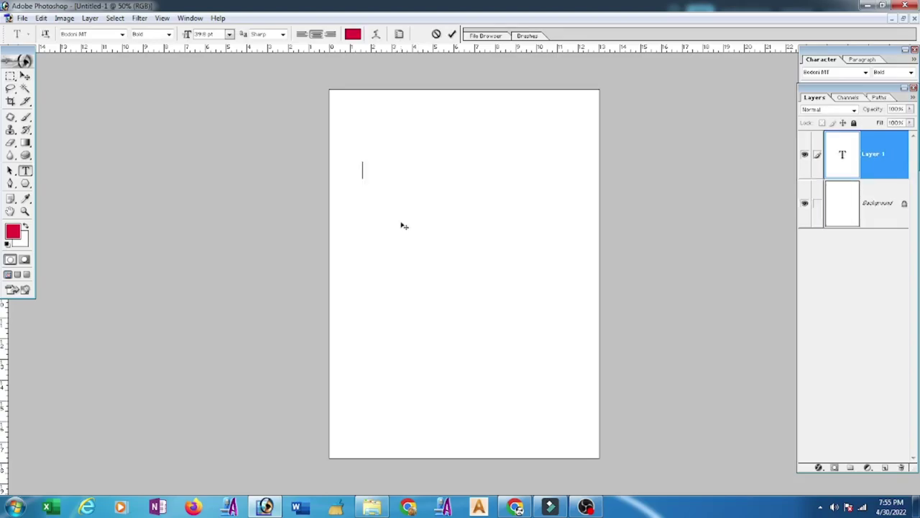
pyautogui.write('K')
pyautogui.moveTo(370, 175); pyautogui.dragTo(357, 171)
pyautogui.click(122, 35)
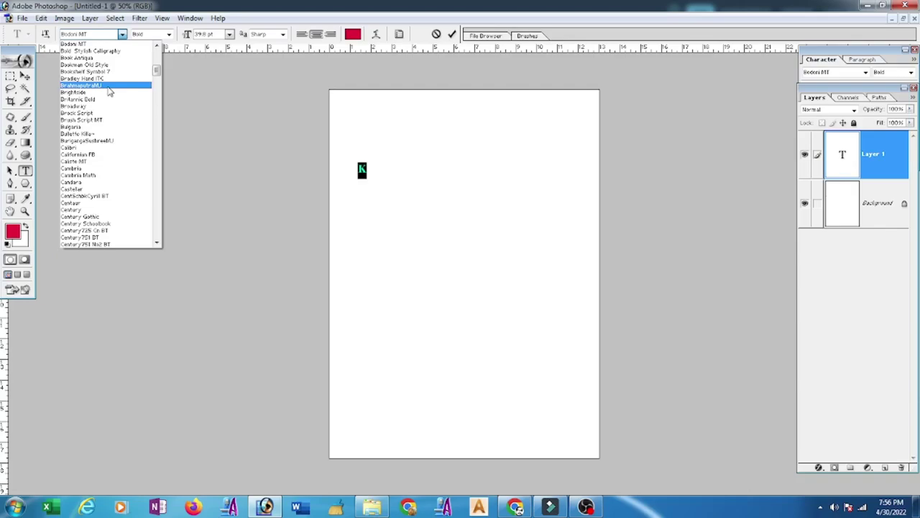
# Set the K to the Brahmaputra Bijoy font at 63.8 pt, making it the Bengali ক.
pyautogui.click(109, 87)
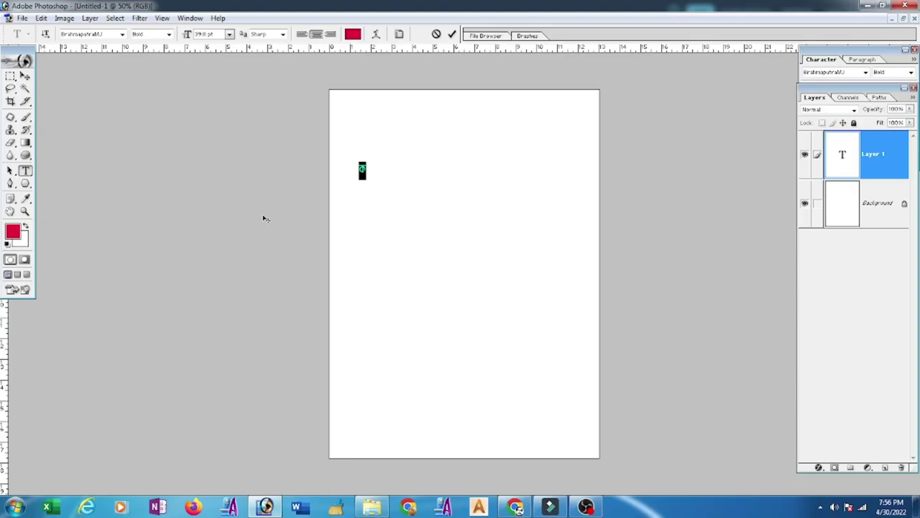
pyautogui.hotkey('ctrl', 'shift', '.')
pyautogui.hotkey('ctrl', 'shift', '.')
pyautogui.hotkey('ctrl', 'shift', '.')
pyautogui.hotkey('ctrl', 'shift', '.')
pyautogui.hotkey('ctrl', 'shift', '.')
pyautogui.hotkey('ctrl', 'shift', '.')
pyautogui.hotkey('ctrl', 'shift', '.')
pyautogui.hotkey('ctrl', 'shift', '.')
pyautogui.hotkey('ctrl', 'shift', '.')
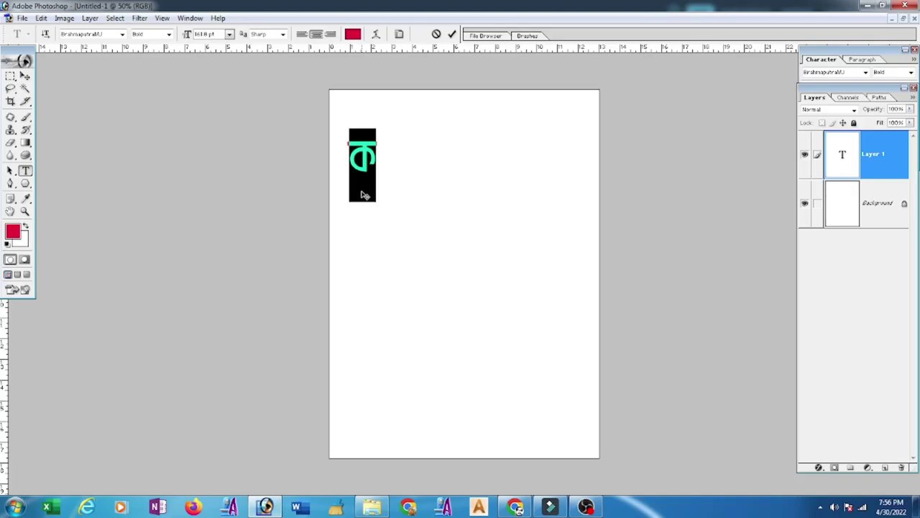
pyautogui.press('Right')
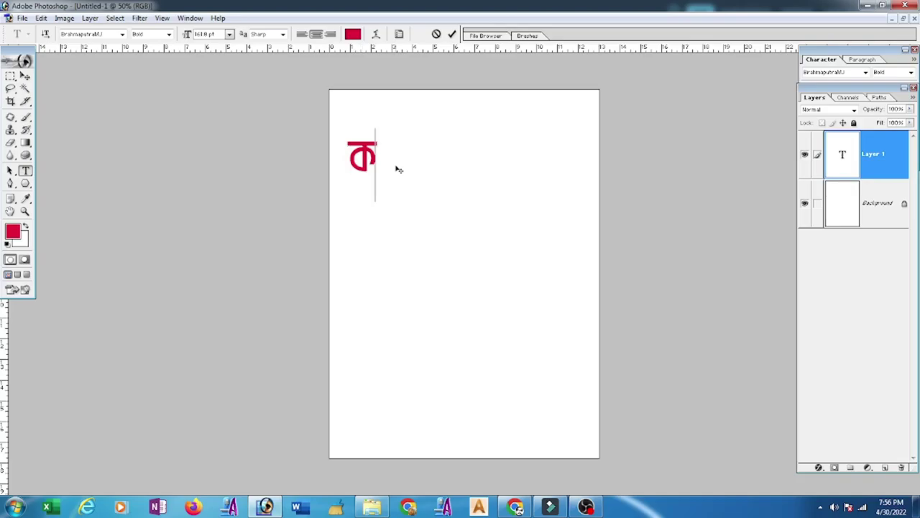
# Type খগঘঙং after ক and move the committed line toward the top centre.
pyautogui.write('খ')
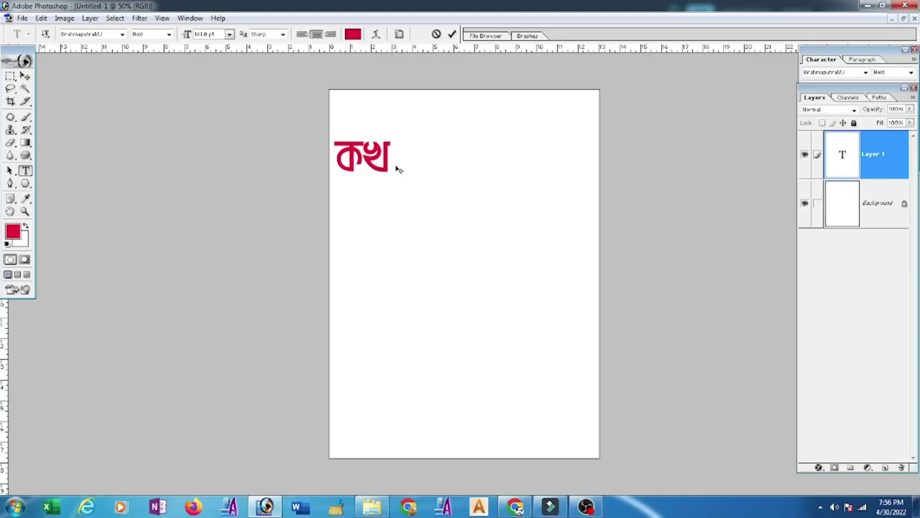
pyautogui.write('গ')
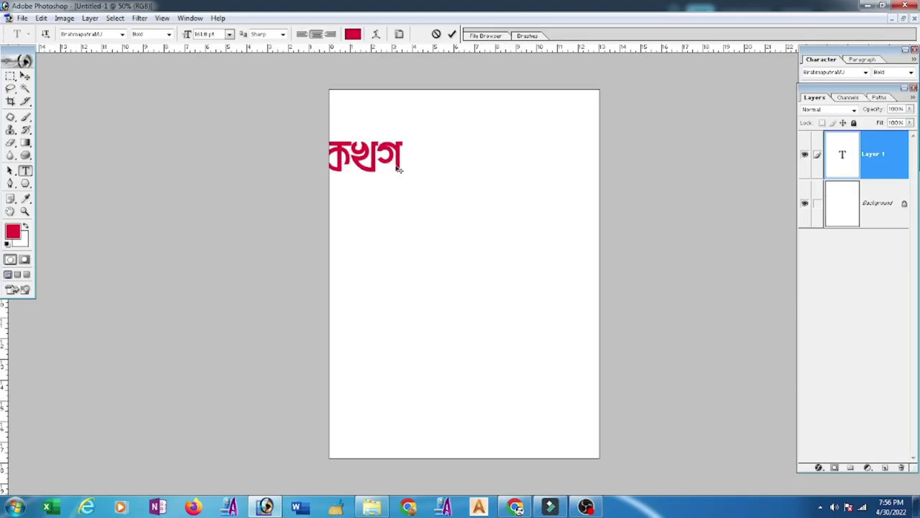
pyautogui.write('ঘ')
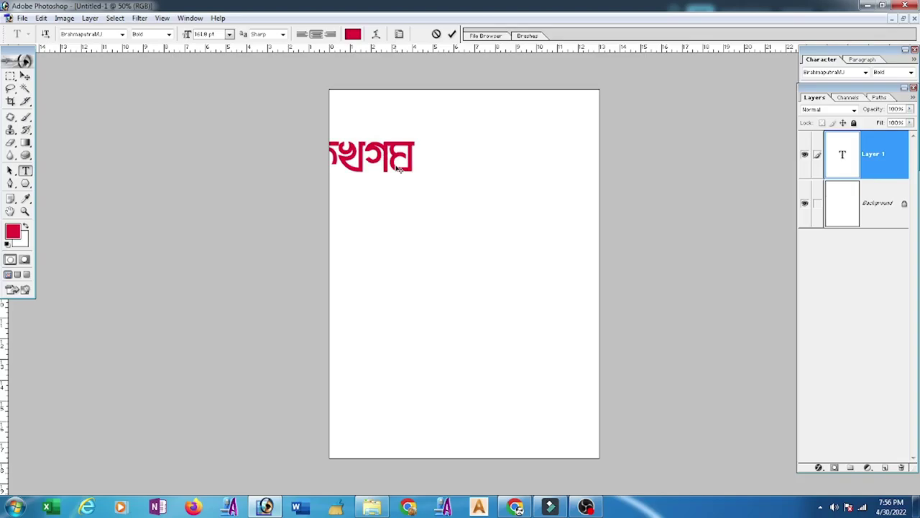
pyautogui.write('ঙ')
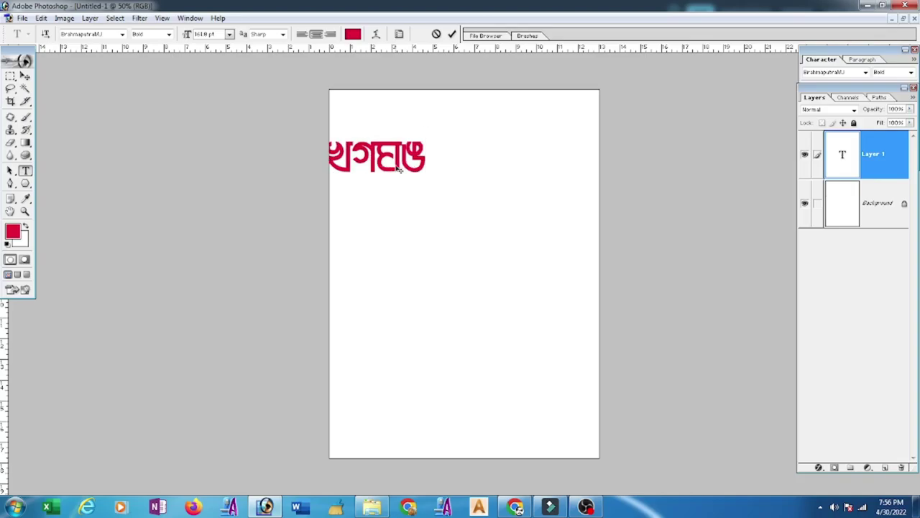
pyautogui.write('ং')
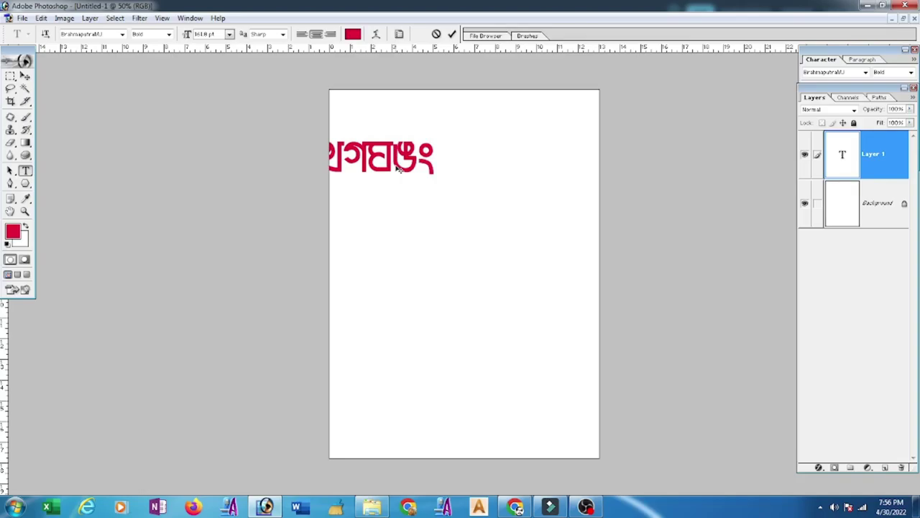
pyautogui.moveTo(398, 167); pyautogui.dragTo(496, 170)
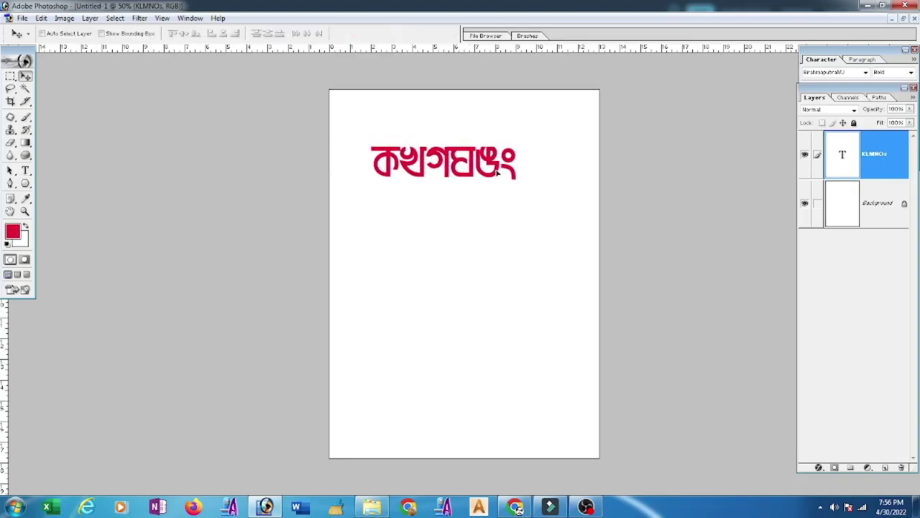
# Nudge the consonant line slightly left, then add a second red line below it showing ক্ষ.
pyautogui.moveTo(496, 170); pyautogui.dragTo(484, 168)
pyautogui.press('t')
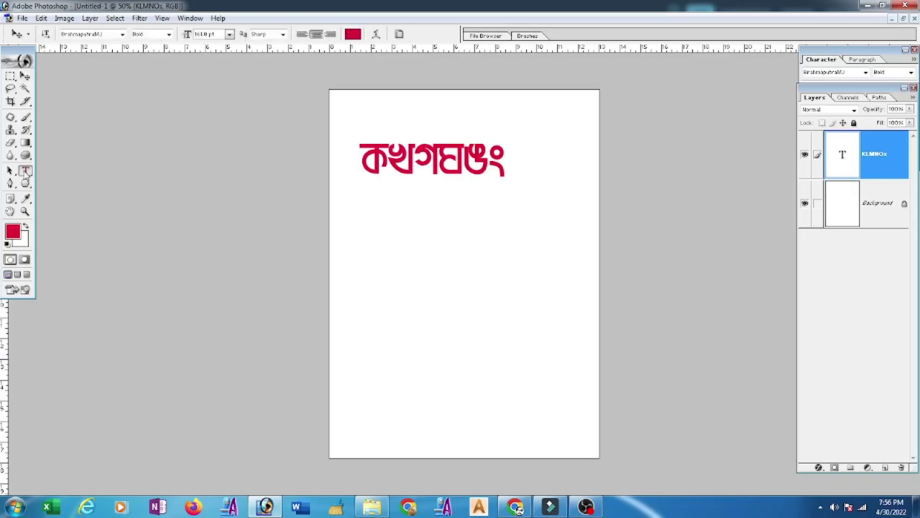
pyautogui.click(373, 226)
pyautogui.write('K')
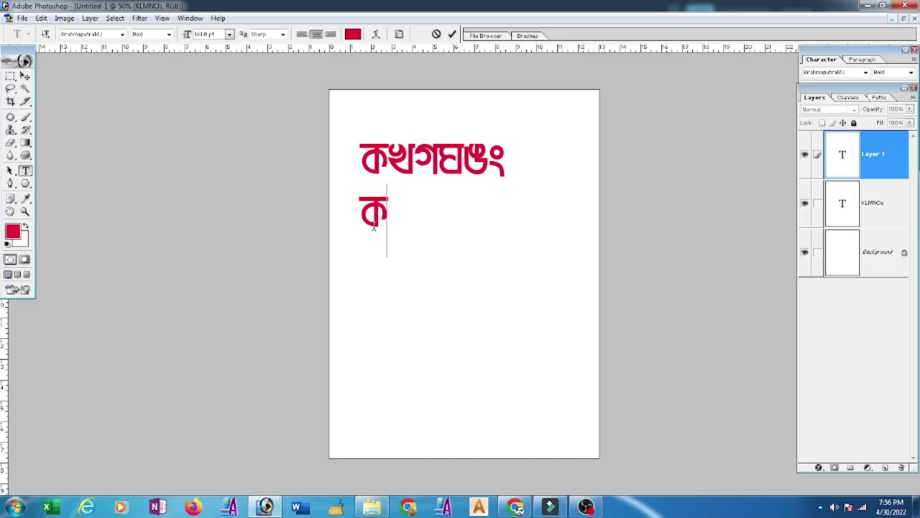
pyautogui.press('BackSpace')
pyautogui.write('¶')
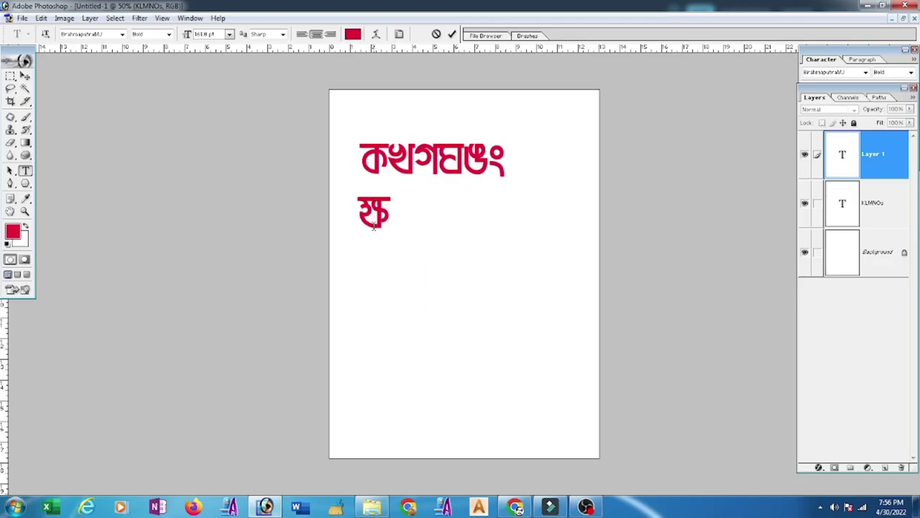